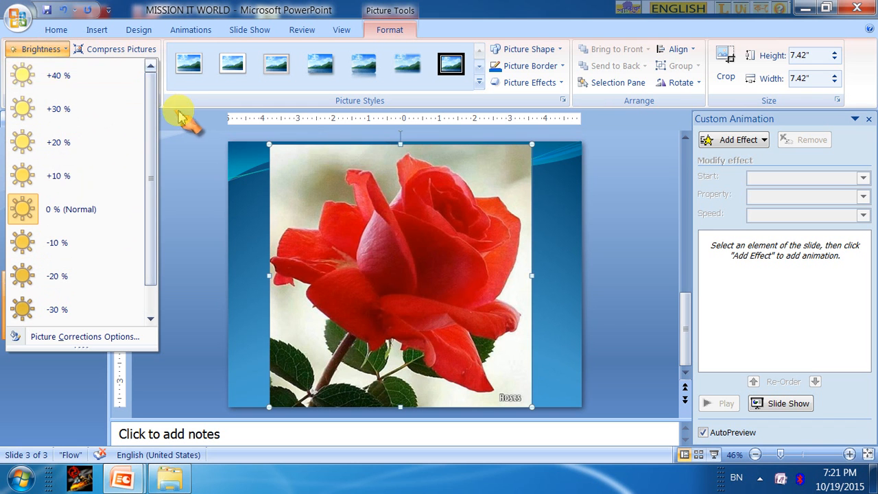
Preview the contrast presets and the recolor variations on the rose picture.
{"action": "left_click", "coordinate": [178, 165]}
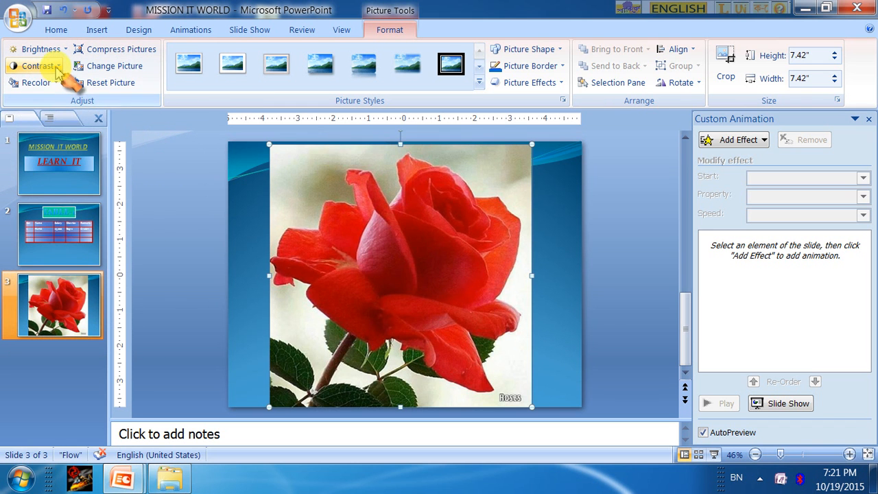
{"action": "left_click", "coordinate": [57, 67]}
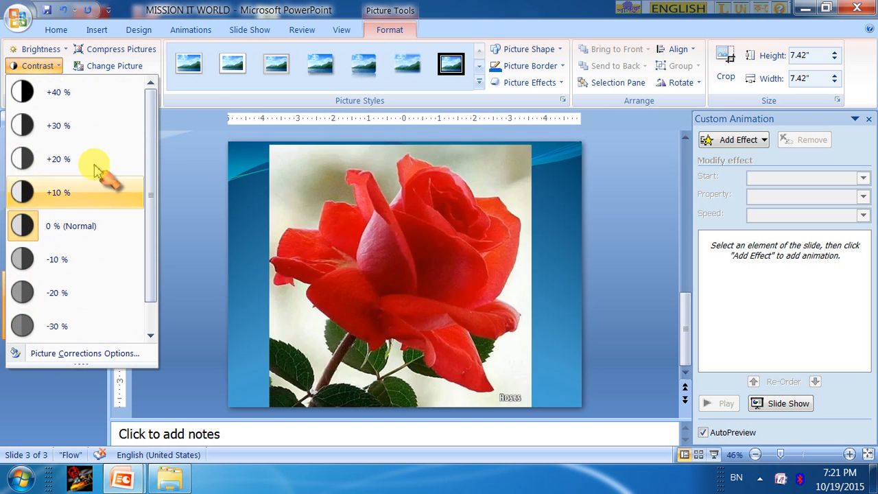
{"action": "left_click", "coordinate": [175, 180]}
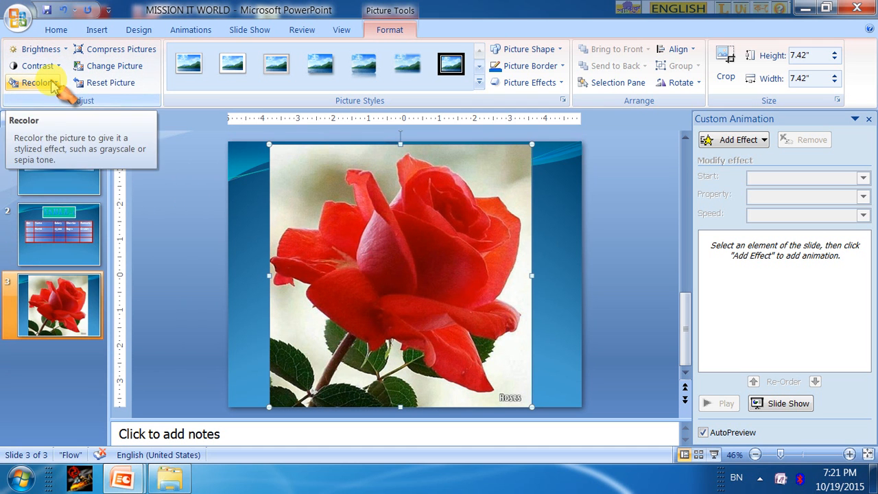
{"action": "left_click", "coordinate": [51, 83]}
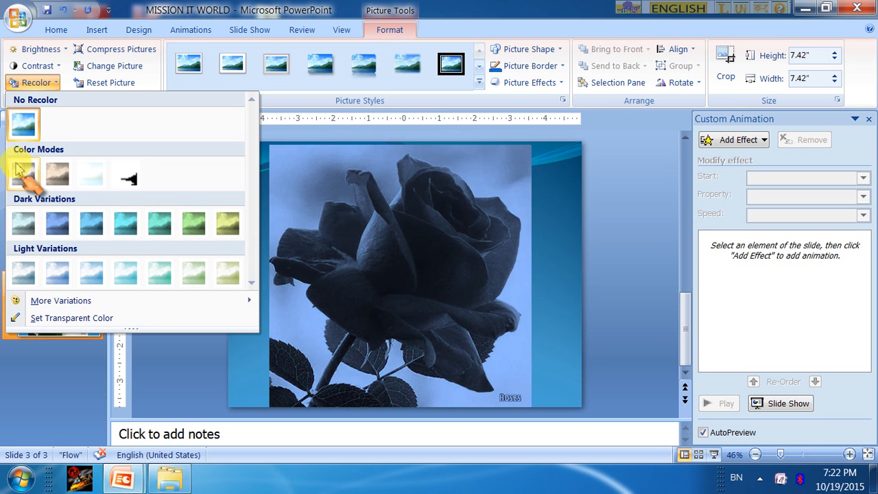
{"action": "left_click", "coordinate": [15, 117]}
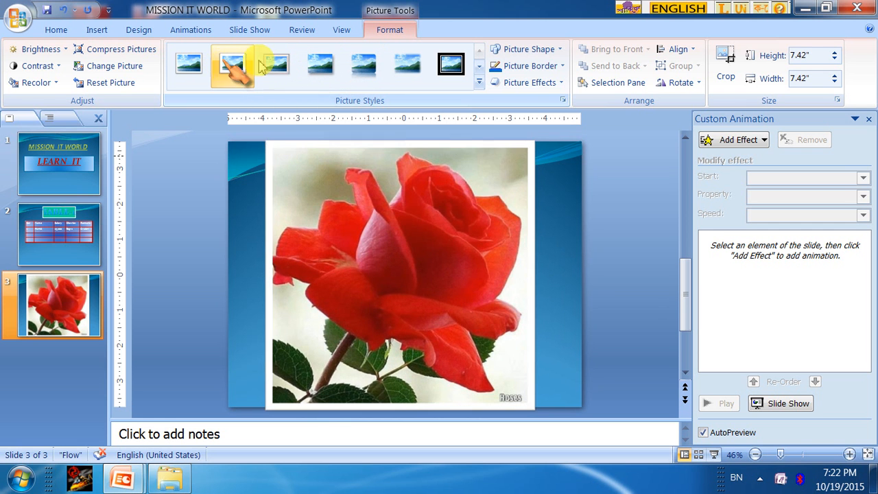
Apply a white-framed picture style to the rose and shrink it to 3.42" square near the slide's upper-left corner.
{"action": "left_click", "coordinate": [258, 63]}
{"action": "left_click_drag", "start_coordinate": [532, 142], "coordinate": [474, 183]}
{"action": "left_click_drag", "start_coordinate": [406, 267], "coordinate": [387, 247]}
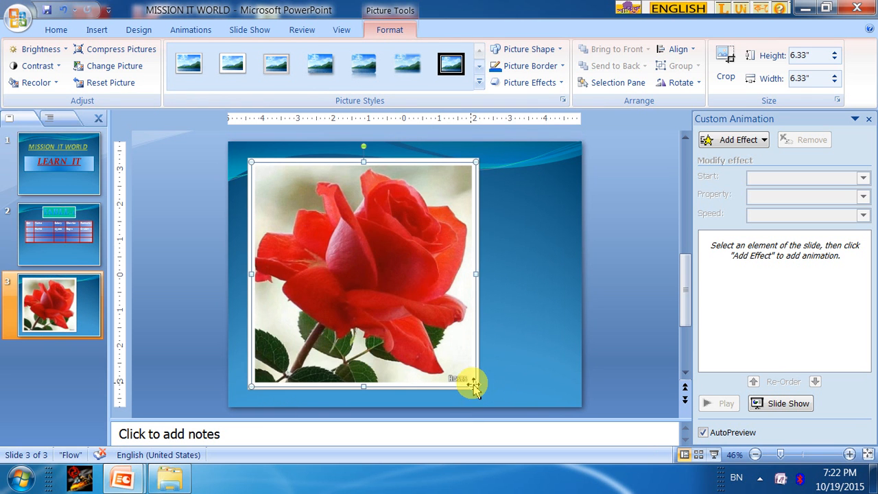
{"action": "left_click_drag", "start_coordinate": [477, 388], "coordinate": [390, 303]}
{"action": "left_click_drag", "start_coordinate": [345, 263], "coordinate": [337, 251]}
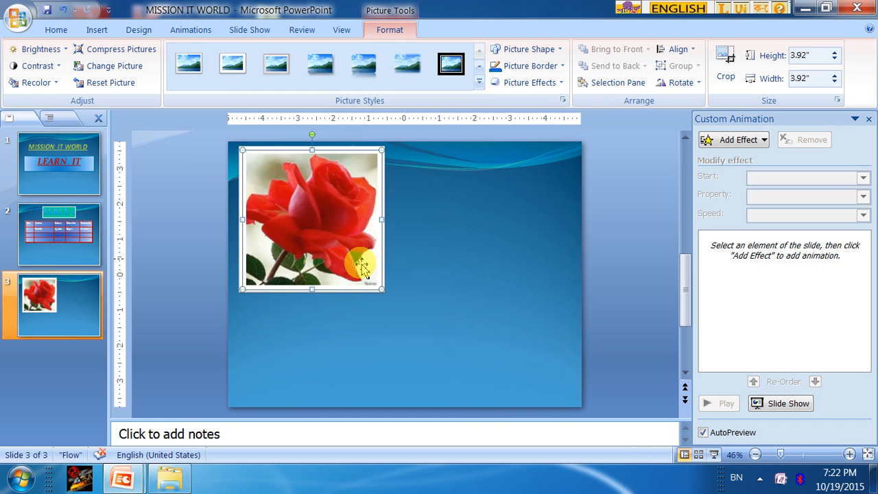
{"action": "left_click_drag", "start_coordinate": [381, 291], "coordinate": [367, 275]}
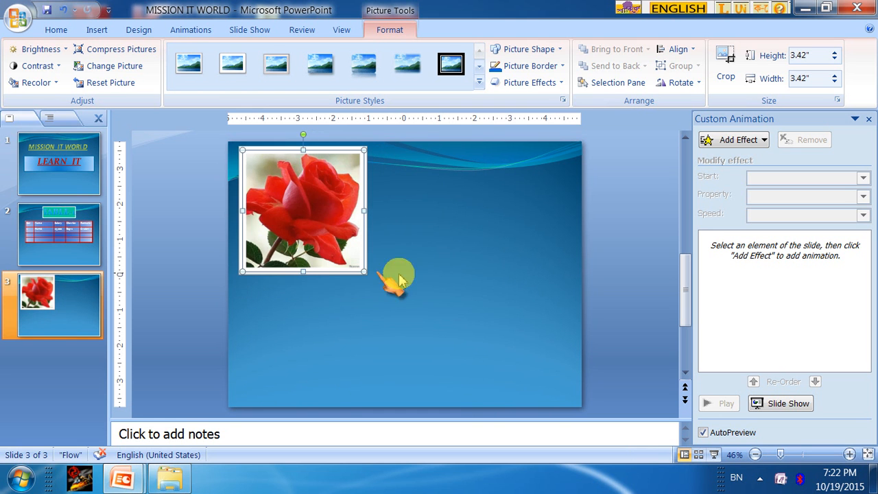
{"action": "left_click", "coordinate": [490, 290]}
Copy the earth image from the desktop and paste it onto slide 3 of the MISSION IT WORLD presentation.
{"action": "left_click", "coordinate": [808, 8]}
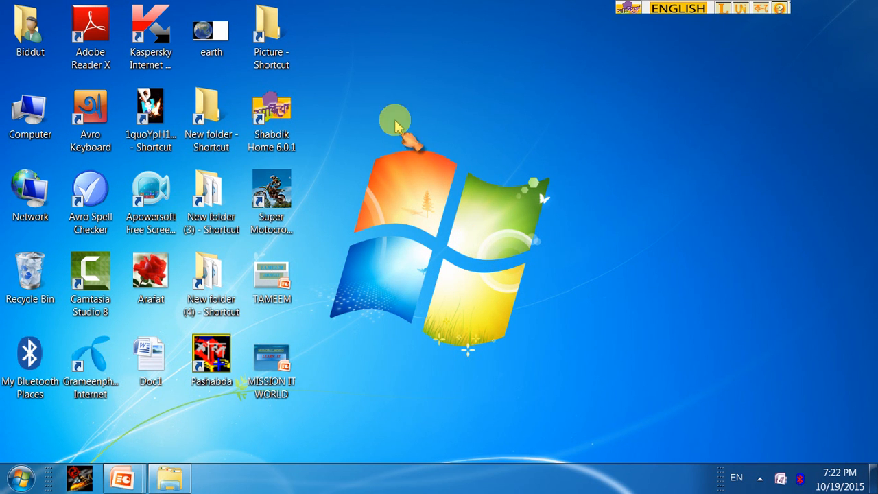
{"action": "right_click", "coordinate": [198, 36]}
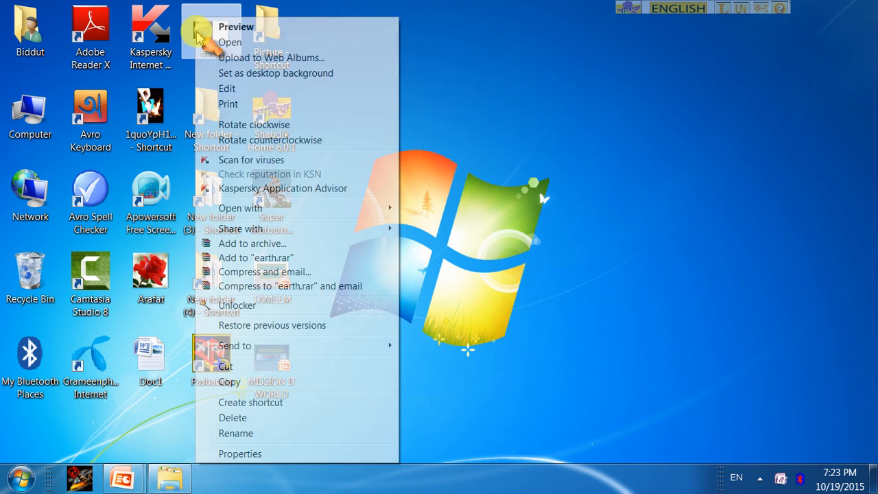
{"action": "left_click", "coordinate": [256, 383]}
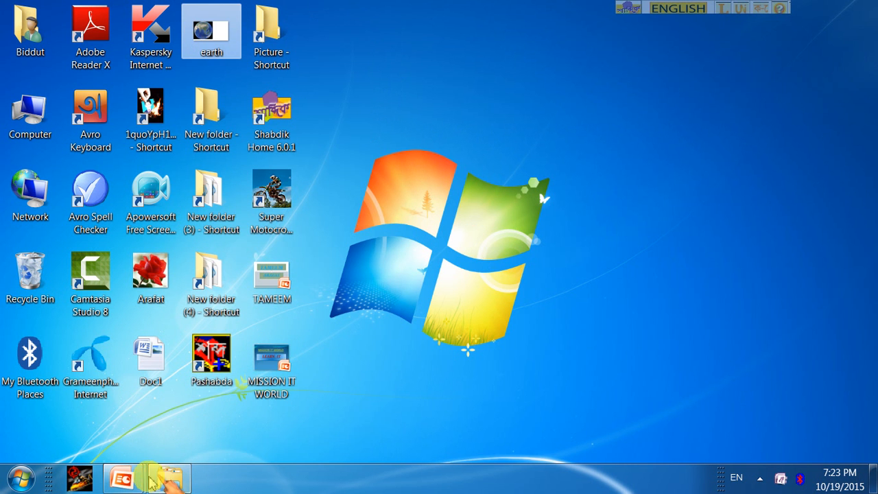
{"action": "left_click", "coordinate": [130, 475]}
{"action": "left_click", "coordinate": [335, 375]}
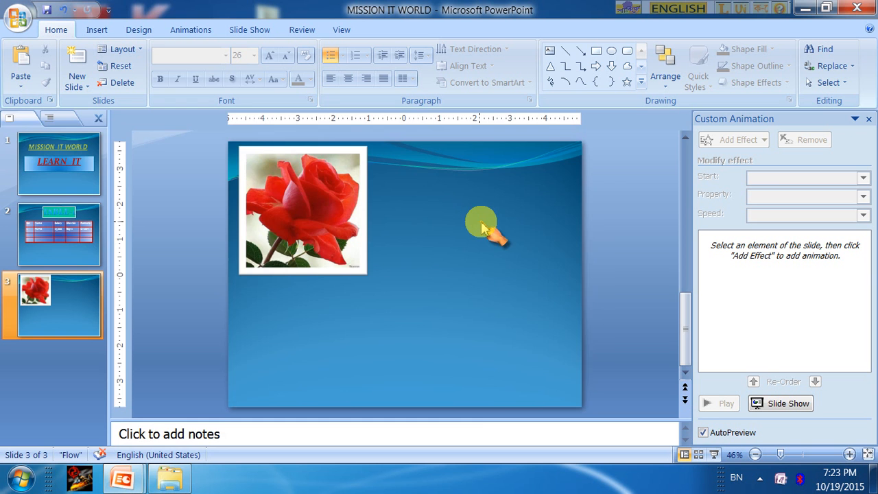
{"action": "right_click", "coordinate": [484, 225]}
{"action": "left_click", "coordinate": [557, 269]}
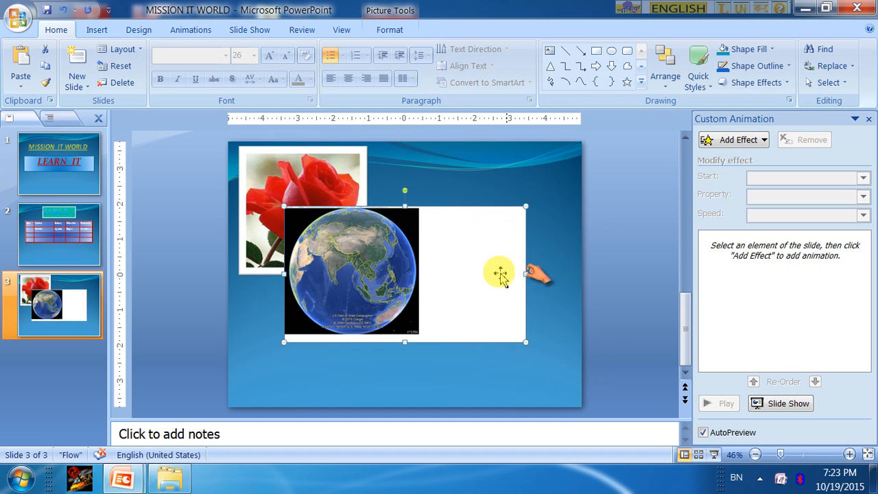
Move the earth picture to the slide's lower-right corner and crop away the white area beside the globe.
{"action": "left_click_drag", "start_coordinate": [395, 282], "coordinate": [446, 356]}
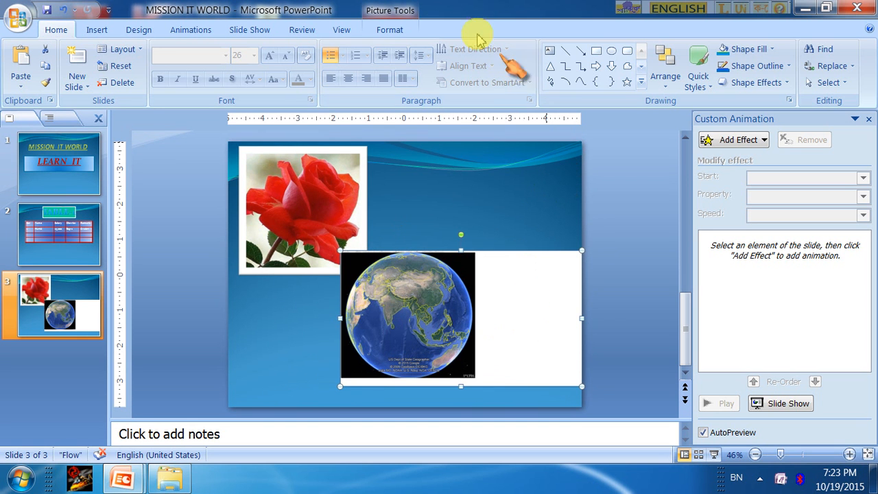
{"action": "left_click", "coordinate": [389, 31]}
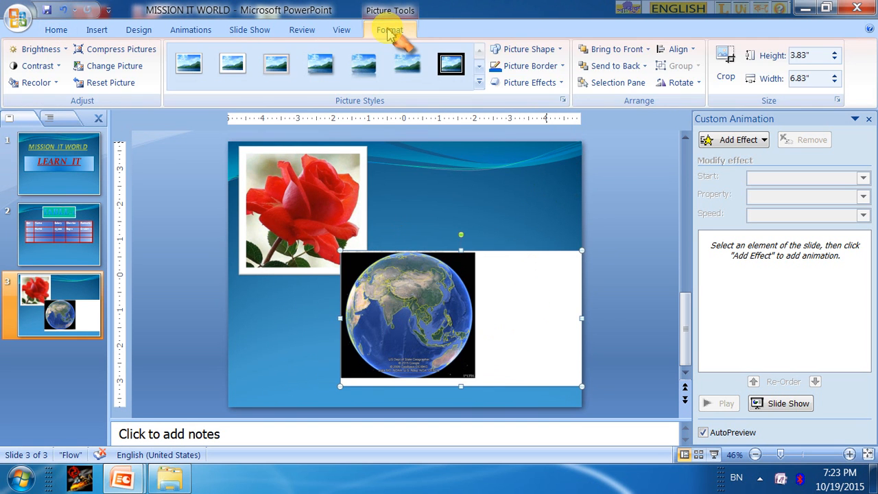
{"action": "left_click", "coordinate": [731, 64]}
{"action": "left_click_drag", "start_coordinate": [578, 318], "coordinate": [481, 328]}
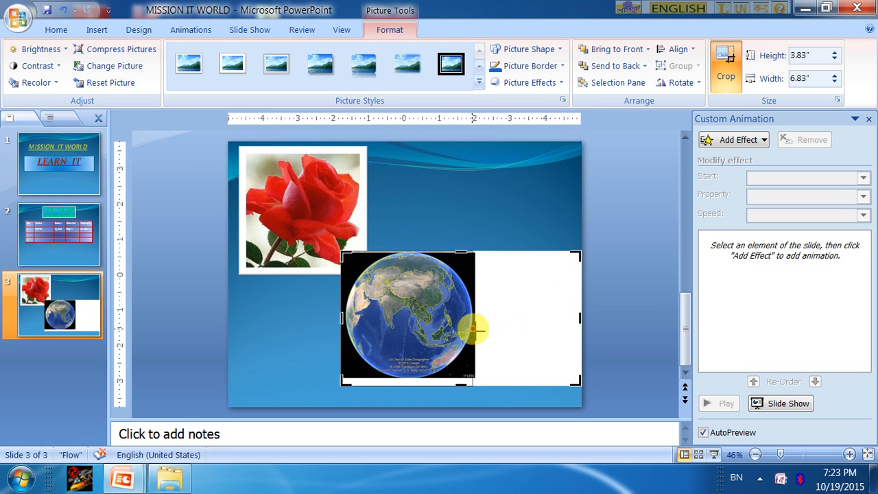
{"action": "left_click_drag", "start_coordinate": [477, 330], "coordinate": [475, 332]}
{"action": "left_click", "coordinate": [567, 294]}
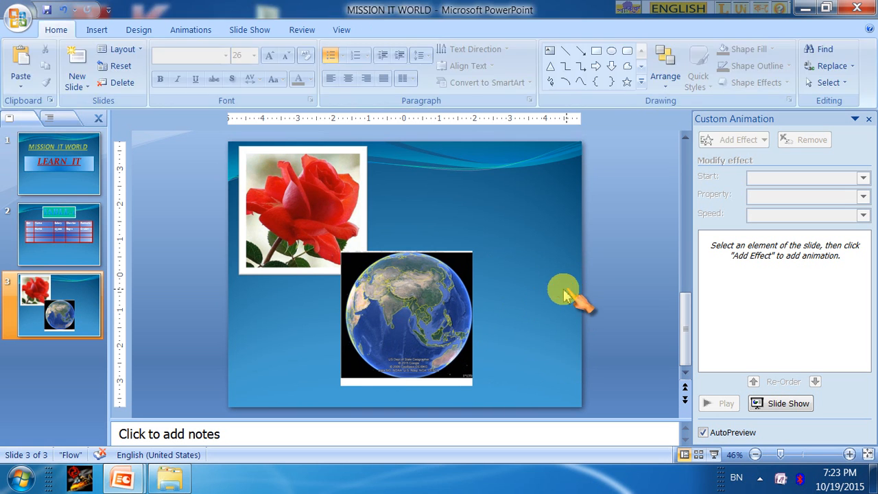
Move the earth picture up beside the rose and crop the white strip beneath the globe.
{"action": "left_click_drag", "start_coordinate": [407, 313], "coordinate": [484, 256]}
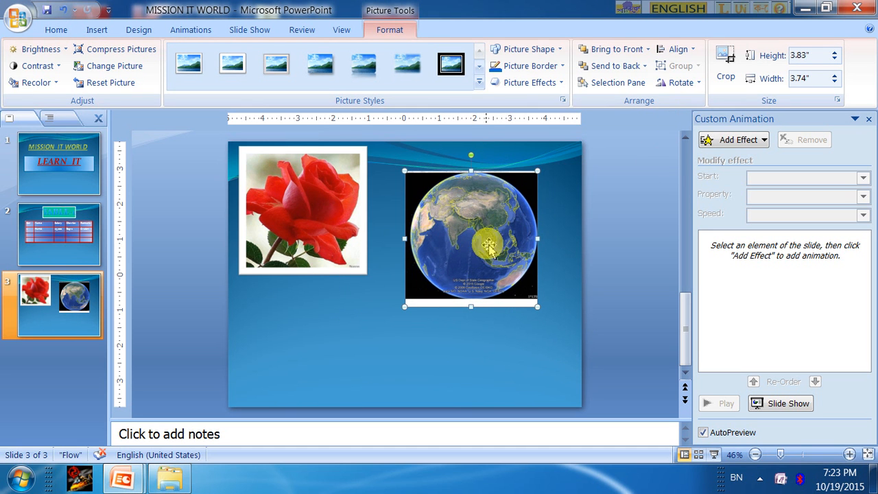
{"action": "left_click", "coordinate": [726, 63]}
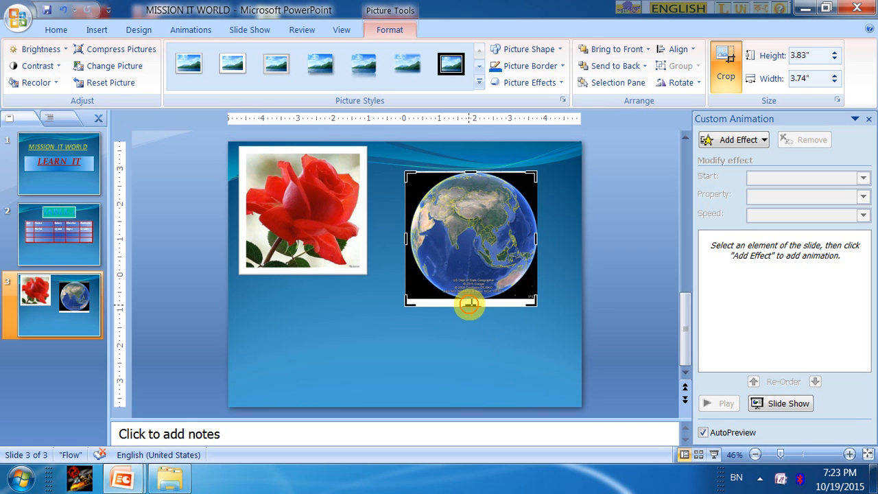
{"action": "left_click_drag", "start_coordinate": [471, 301], "coordinate": [471, 298]}
{"action": "left_click", "coordinate": [499, 334]}
Enlarge the earth picture to about 5.17" by 5.27" in the slide's lower-right corner and make the rose slightly larger.
{"action": "left_click_drag", "start_coordinate": [471, 251], "coordinate": [468, 304]}
{"action": "left_click_drag", "start_coordinate": [526, 354], "coordinate": [580, 406]}
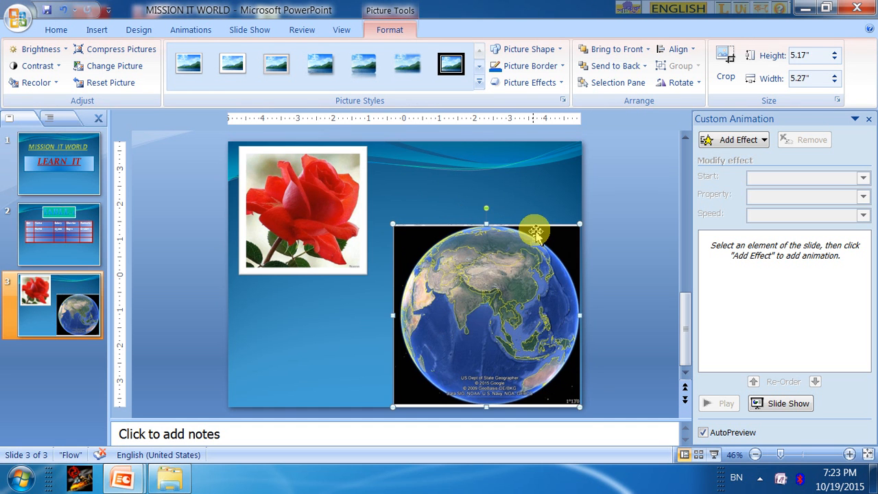
{"action": "left_click", "coordinate": [442, 199]}
{"action": "left_click", "coordinate": [297, 220]}
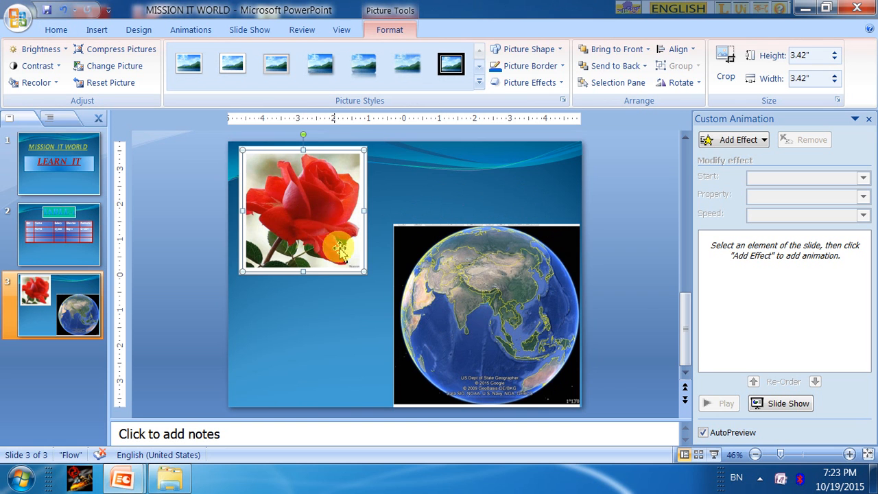
{"action": "left_click_drag", "start_coordinate": [364, 272], "coordinate": [372, 280]}
Apply the oval picture style with a metallic frame to the earth picture.
{"action": "left_click", "coordinate": [514, 327]}
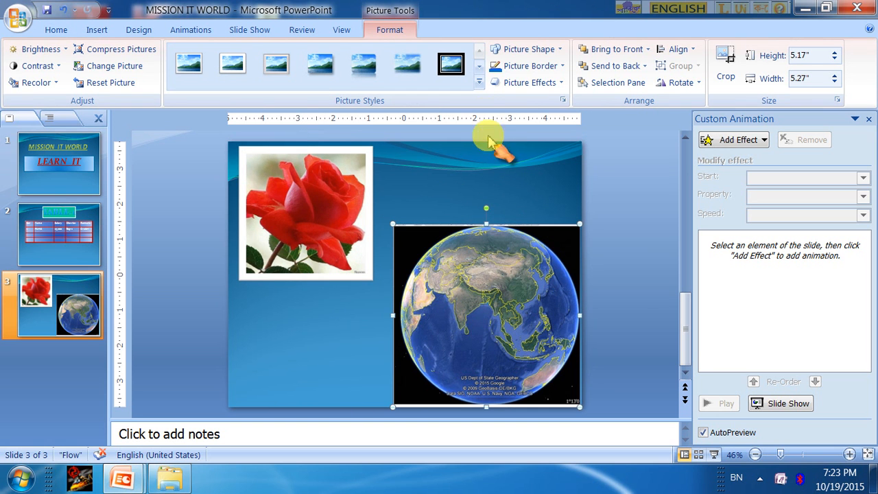
{"action": "left_click", "coordinate": [480, 81]}
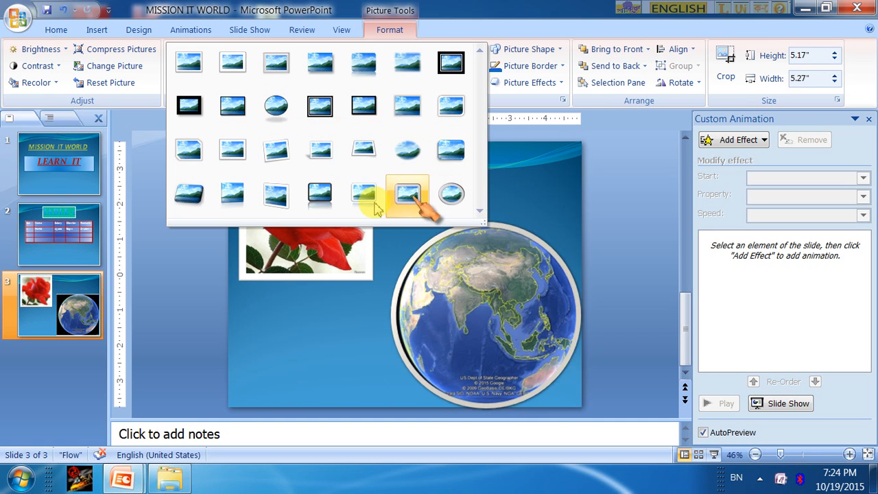
{"action": "left_click", "coordinate": [453, 196]}
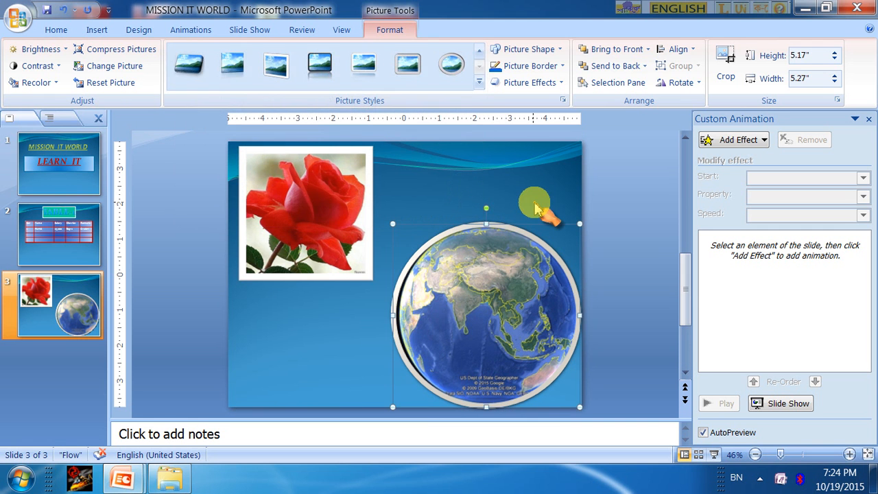
{"action": "left_click", "coordinate": [515, 194]}
Enlarge the rose picture to about 4.08" square and preview the Soft Edge Oval style on it.
{"action": "left_click", "coordinate": [319, 212]}
{"action": "left_click_drag", "start_coordinate": [371, 278], "coordinate": [389, 296]}
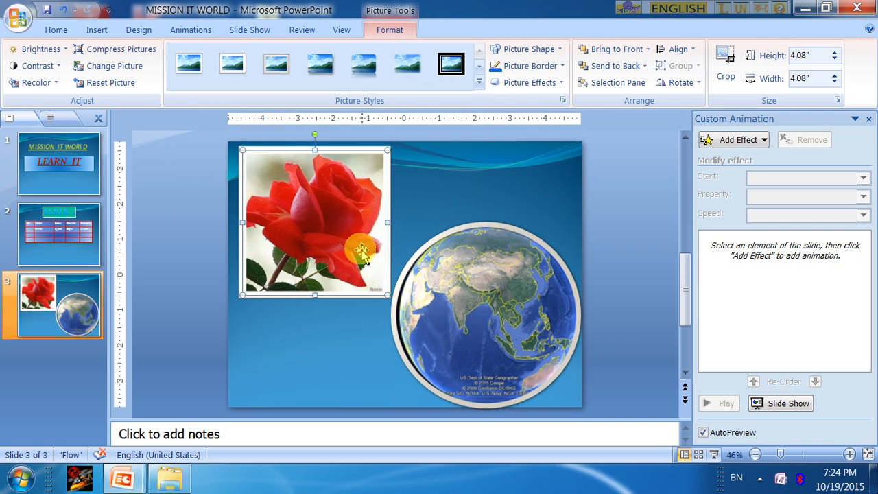
{"action": "left_click", "coordinate": [479, 81]}
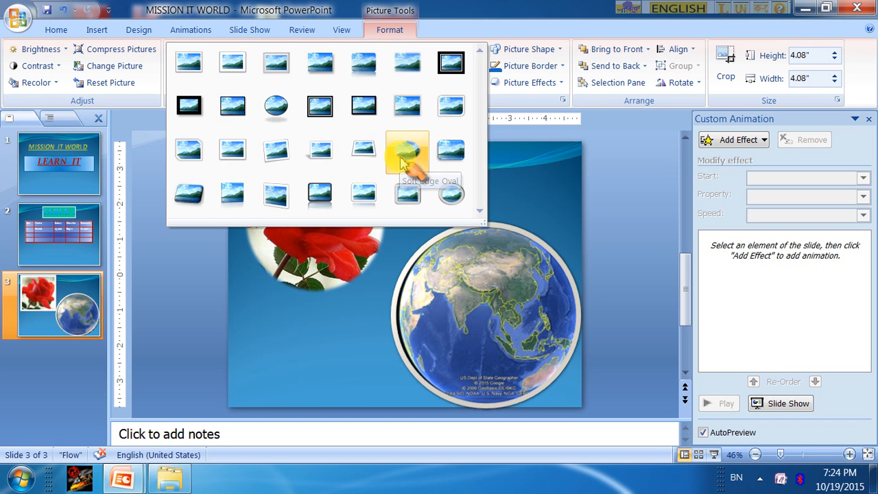
{"action": "left_click", "coordinate": [336, 264]}
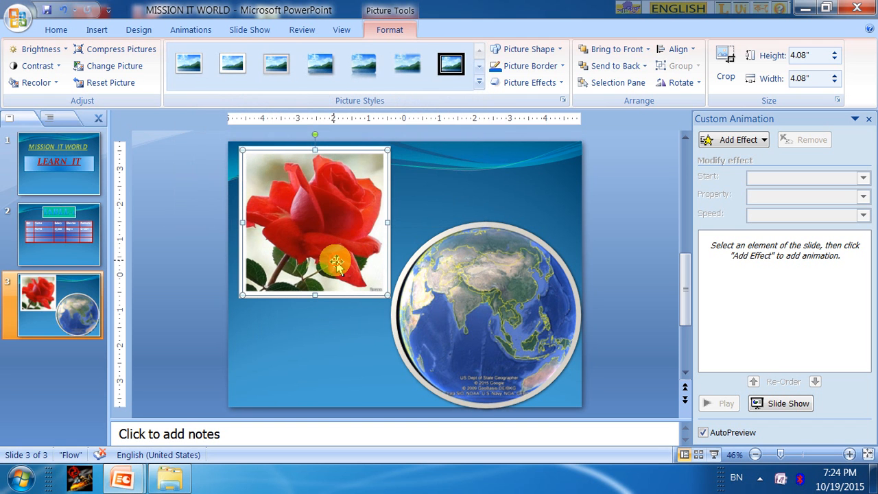
Move the rose down beside the earth and give it the same oval metallic-framed picture style.
{"action": "left_click_drag", "start_coordinate": [333, 255], "coordinate": [331, 316]}
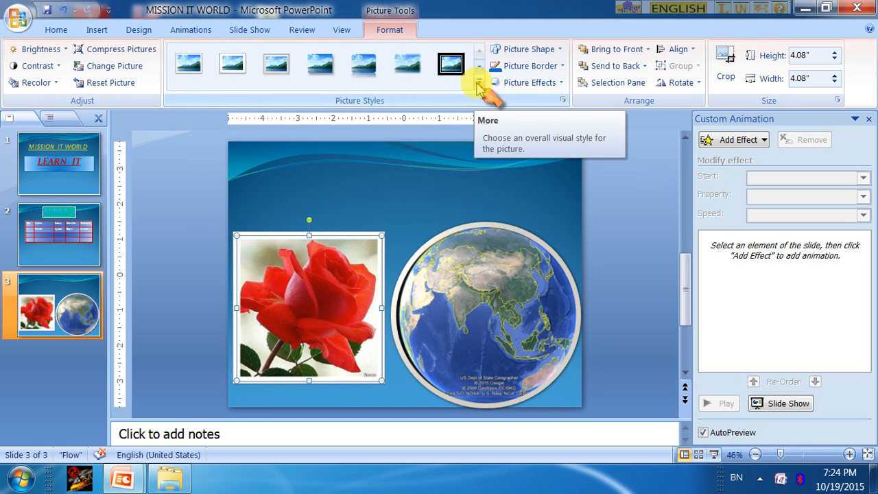
{"action": "left_click", "coordinate": [478, 82]}
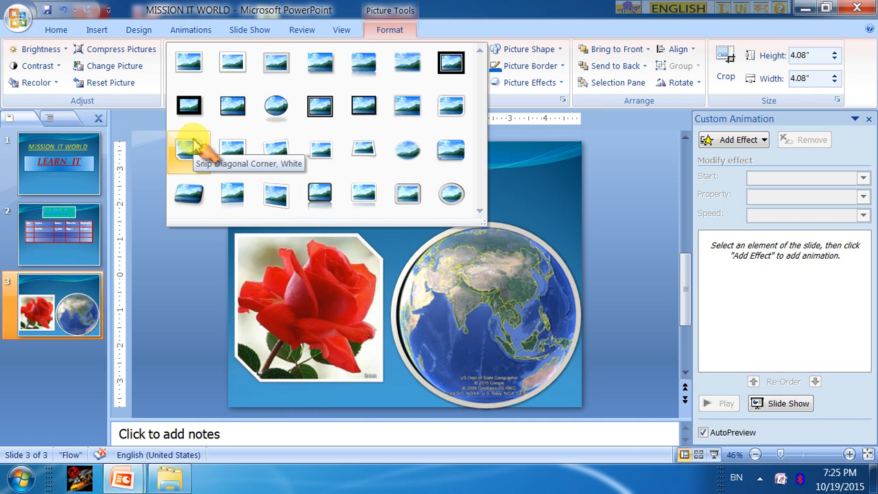
{"action": "left_click", "coordinate": [453, 196]}
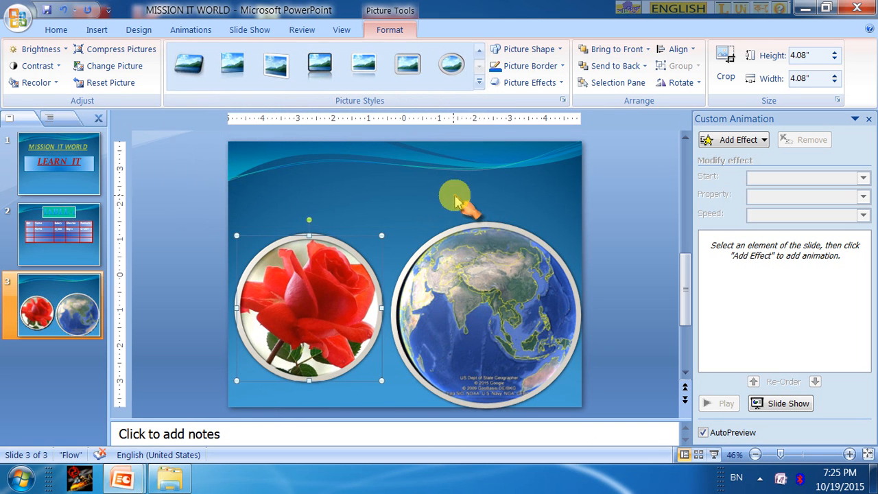
Preview other picture styles on the earth picture, settling on the oval metallic frame.
{"action": "left_click", "coordinate": [488, 299]}
{"action": "left_click", "coordinate": [479, 85]}
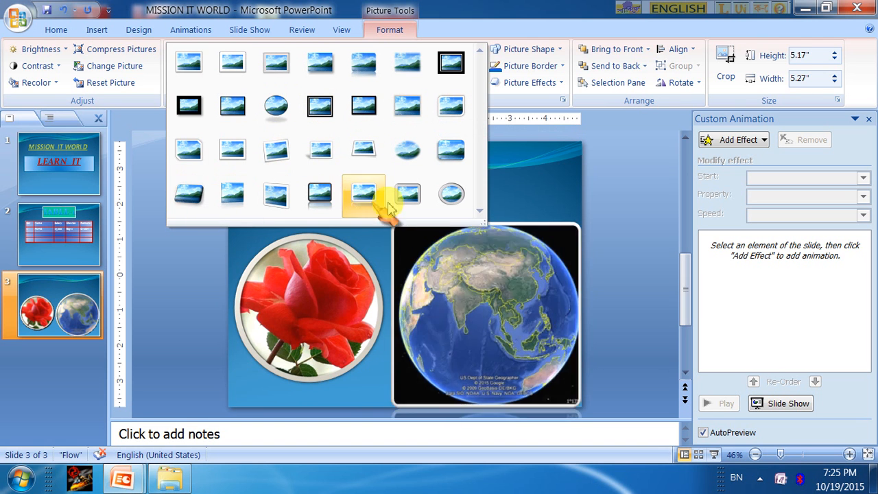
{"action": "left_click", "coordinate": [451, 192]}
Move the rose to the slide's upper-left corner and duplicate it so one rose sits above the other.
{"action": "left_click_drag", "start_coordinate": [308, 290], "coordinate": [312, 212]}
{"action": "left_click", "coordinate": [493, 294]}
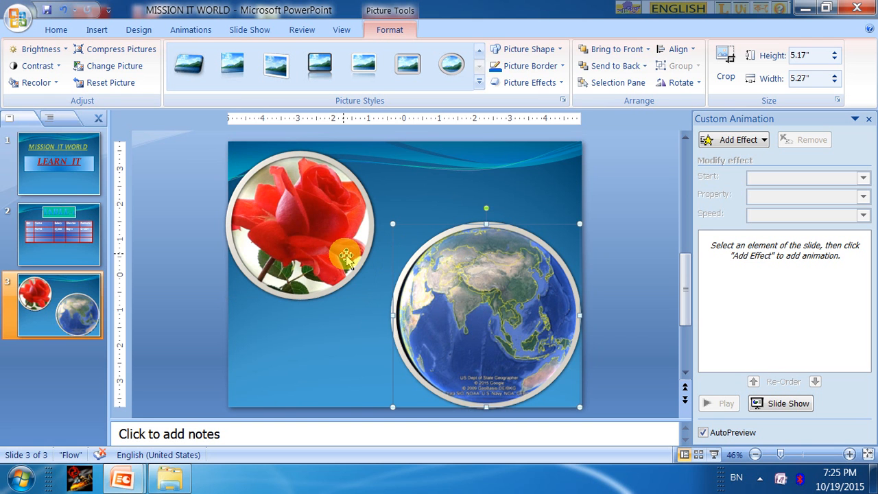
{"action": "left_click_drag", "start_coordinate": [339, 247], "coordinate": [321, 363]}
{"action": "left_click", "coordinate": [412, 226]}
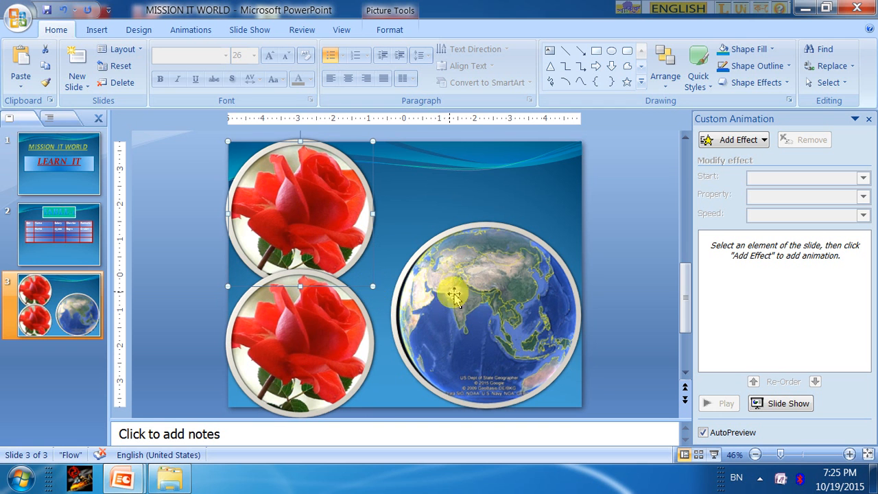
Move the earth to the slide's upper-right corner and place the lower rose, reduced in size, near the bottom centre.
{"action": "left_click_drag", "start_coordinate": [494, 303], "coordinate": [510, 221]}
{"action": "left_click_drag", "start_coordinate": [320, 339], "coordinate": [383, 349]}
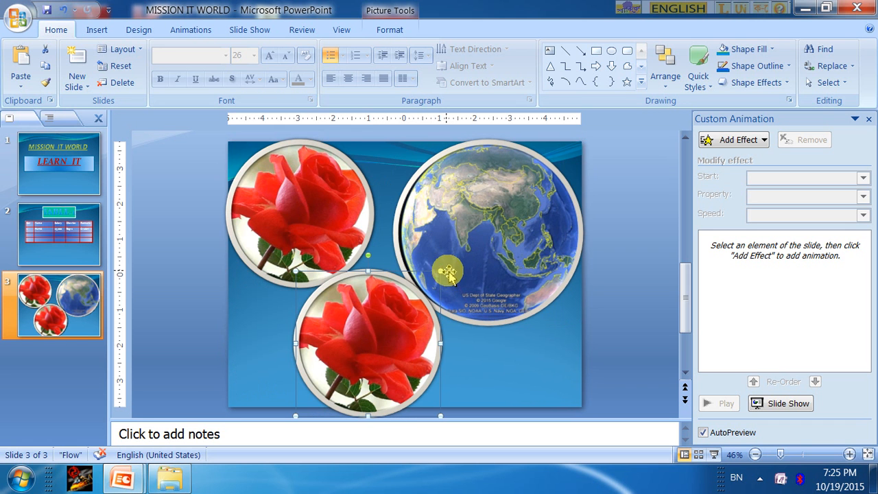
{"action": "left_click_drag", "start_coordinate": [440, 272], "coordinate": [417, 295]}
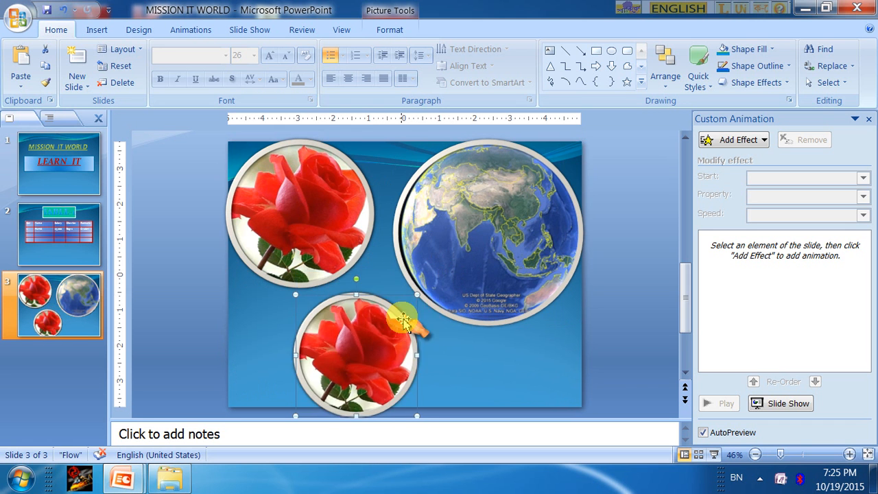
Move the lower rose up slightly and look through its brightness and contrast options.
{"action": "left_click_drag", "start_coordinate": [370, 336], "coordinate": [376, 315]}
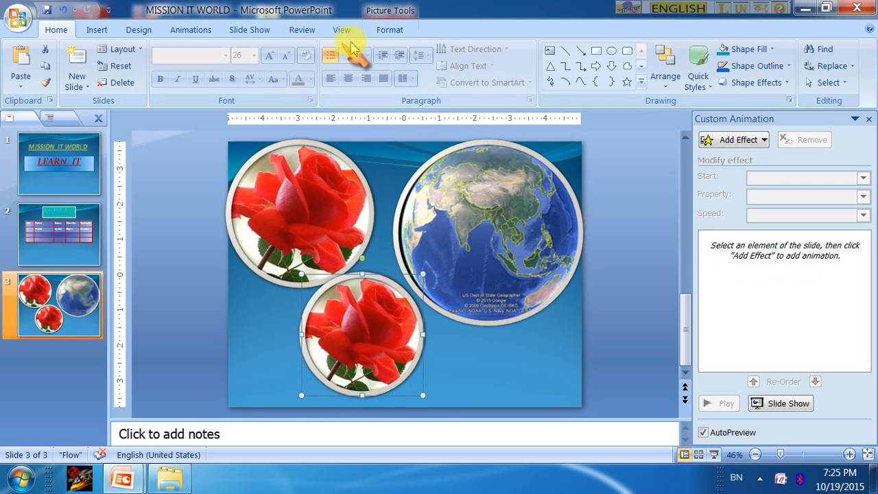
{"action": "left_click", "coordinate": [388, 30]}
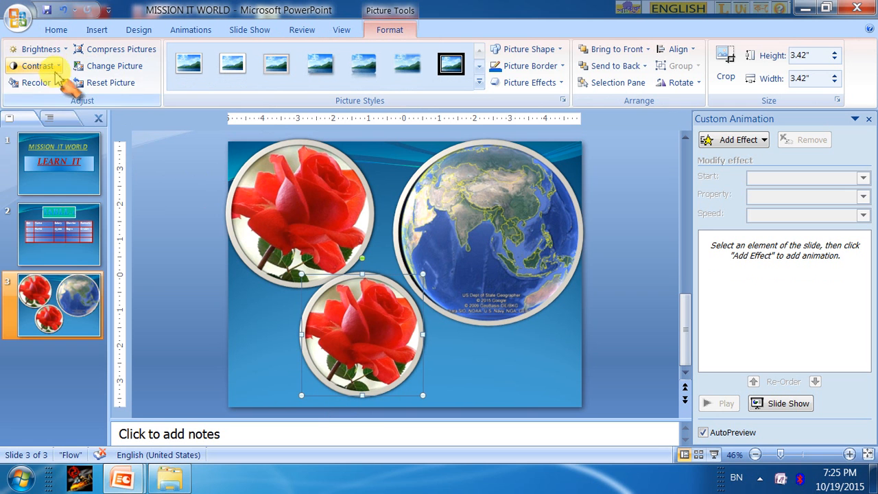
{"action": "left_click", "coordinate": [57, 67]}
{"action": "left_click", "coordinate": [41, 50]}
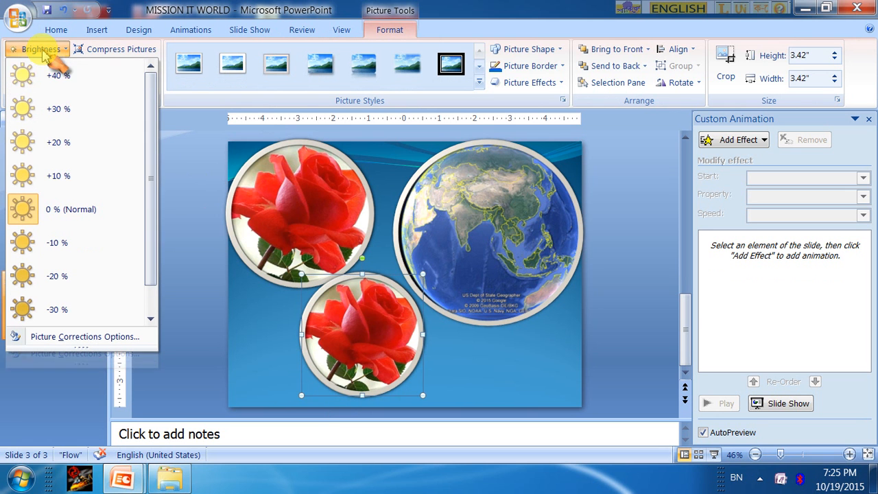
{"action": "left_click", "coordinate": [175, 165]}
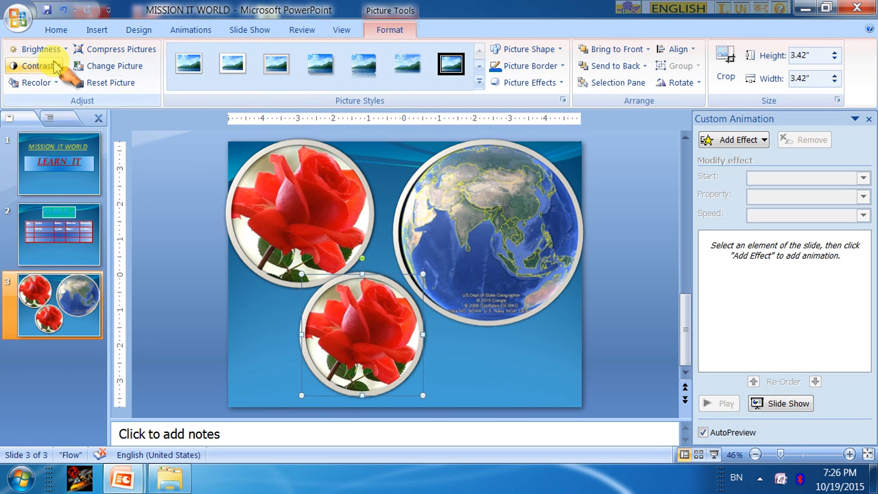
{"action": "left_click", "coordinate": [54, 67]}
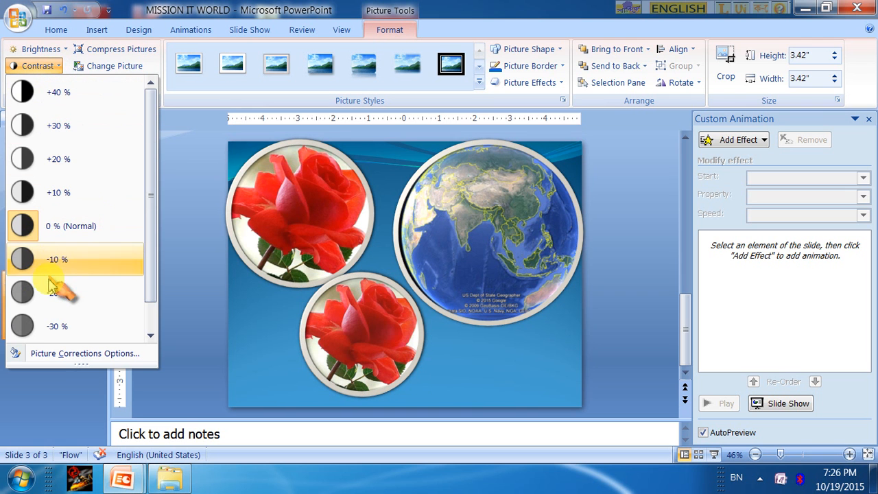
{"action": "left_click", "coordinate": [181, 159]}
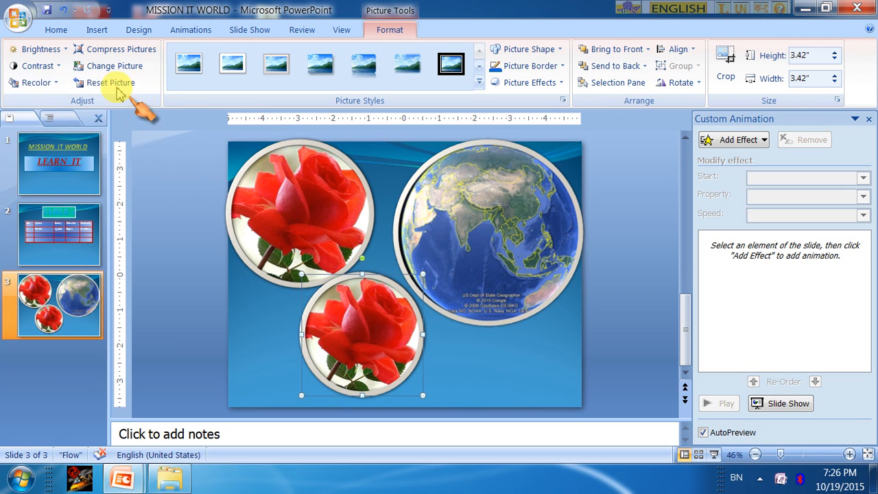
Recolor the lower rose with the first, greyscale dark variation.
{"action": "left_click", "coordinate": [55, 82]}
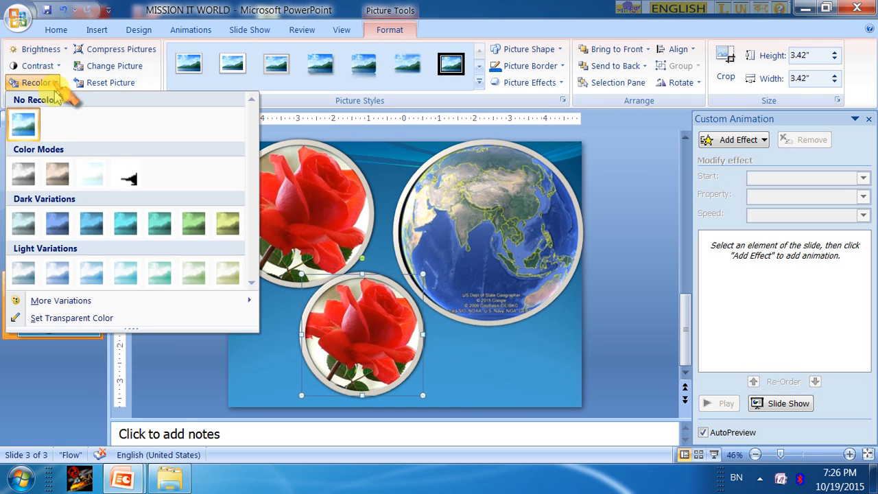
{"action": "left_click", "coordinate": [23, 223]}
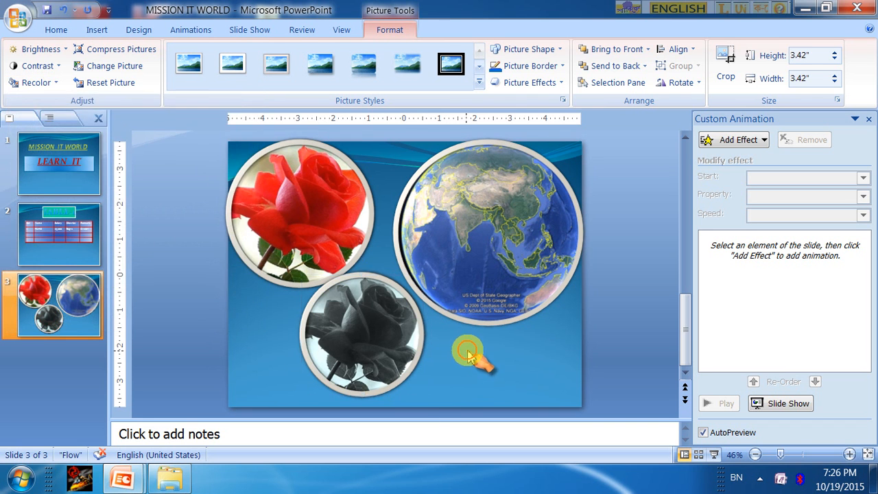
{"action": "left_click", "coordinate": [467, 350]}
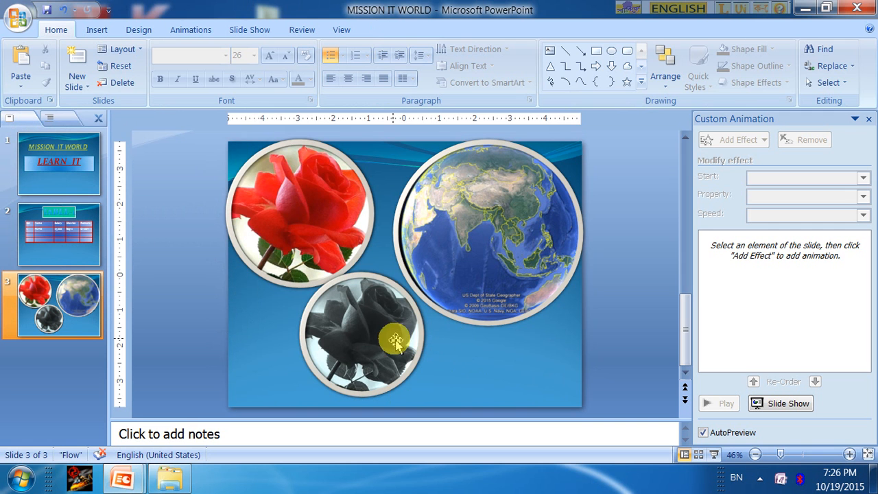
Nudge the upper red rose slightly to the right so it sits fully on the slide.
{"action": "left_click", "coordinate": [365, 238]}
{"action": "key", "text": "Right"}
{"action": "key", "text": "Right"}
{"action": "key", "text": "Right"}
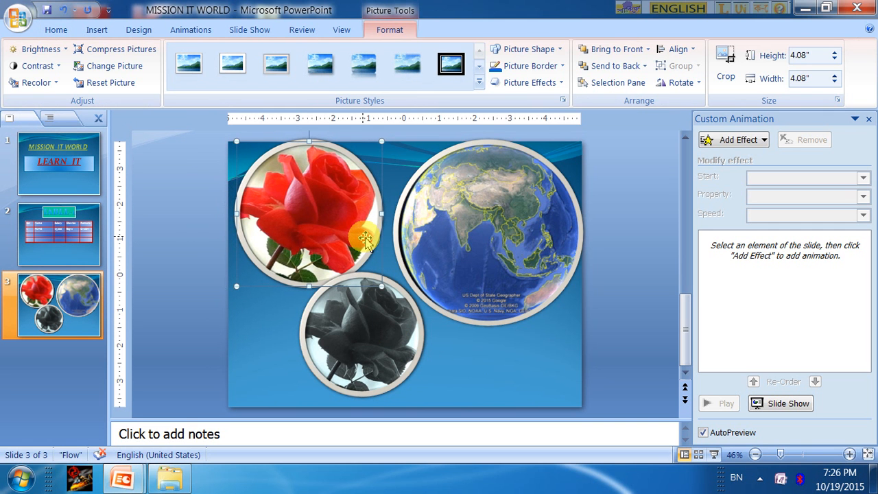
Shrink the earth picture slightly and reposition it in the slide's upper-right area.
{"action": "left_click", "coordinate": [495, 249]}
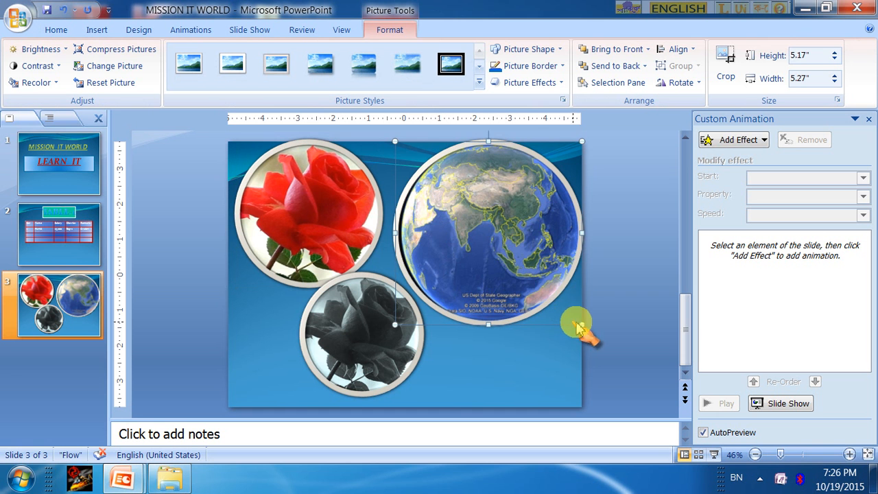
{"action": "left_click_drag", "start_coordinate": [582, 324], "coordinate": [568, 303]}
{"action": "left_click", "coordinate": [528, 370]}
{"action": "left_click_drag", "start_coordinate": [481, 225], "coordinate": [490, 232]}
{"action": "left_click", "coordinate": [500, 334]}
Place the grey rose directly beneath the red rose in the lower-left corner and move the earth down a little.
{"action": "left_click_drag", "start_coordinate": [369, 353], "coordinate": [326, 339]}
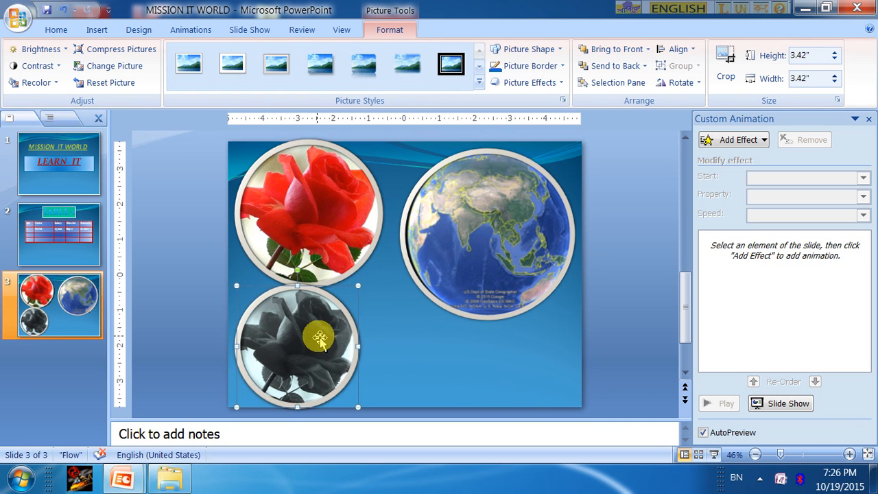
{"action": "left_click", "coordinate": [416, 323]}
{"action": "left_click", "coordinate": [472, 254]}
{"action": "left_click_drag", "start_coordinate": [473, 254], "coordinate": [479, 276]}
{"action": "left_click", "coordinate": [463, 374]}
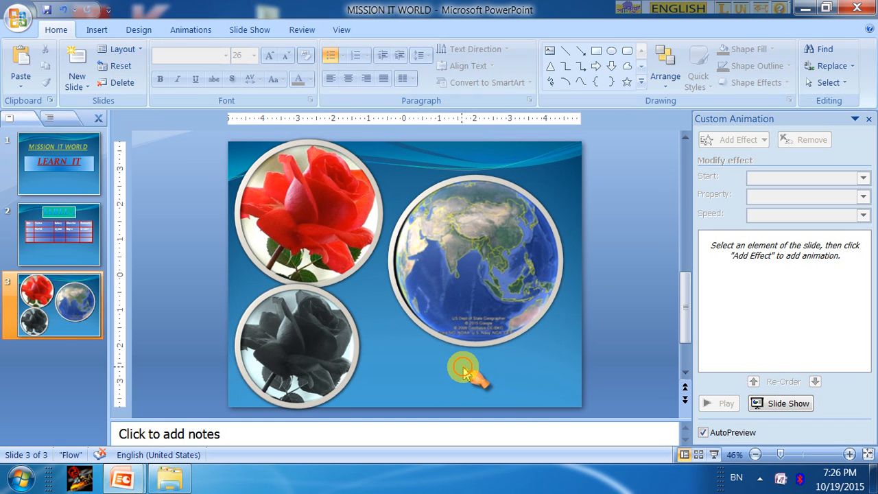
{"action": "left_click", "coordinate": [507, 272]}
Draw a left-right-up block arrow below the earth and stretch its top upward until it overlaps the earth's lower edge.
{"action": "left_click", "coordinate": [110, 30]}
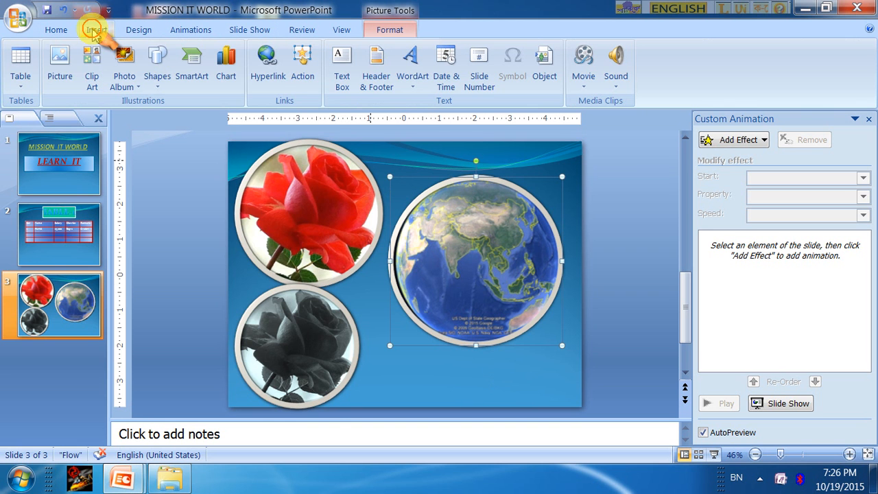
{"action": "left_click", "coordinate": [157, 63]}
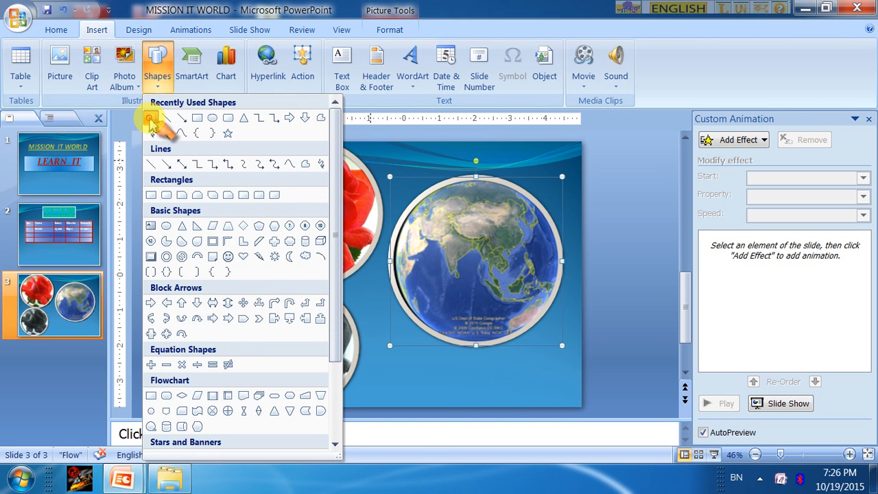
{"action": "left_click", "coordinate": [151, 120]}
{"action": "left_click", "coordinate": [156, 62]}
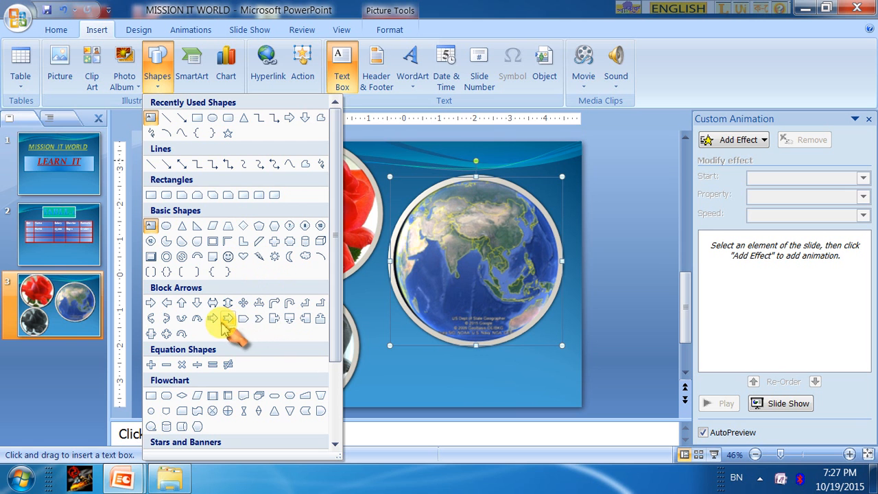
{"action": "left_click", "coordinate": [258, 302]}
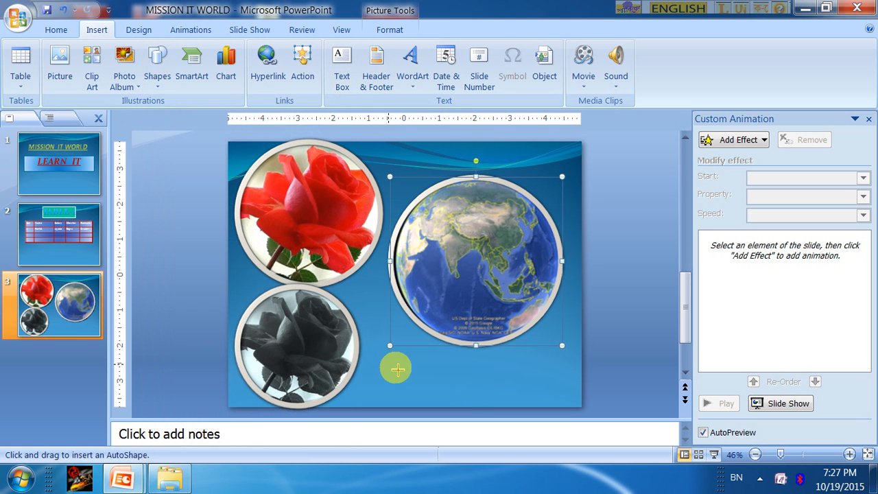
{"action": "left_click_drag", "start_coordinate": [392, 365], "coordinate": [571, 407]}
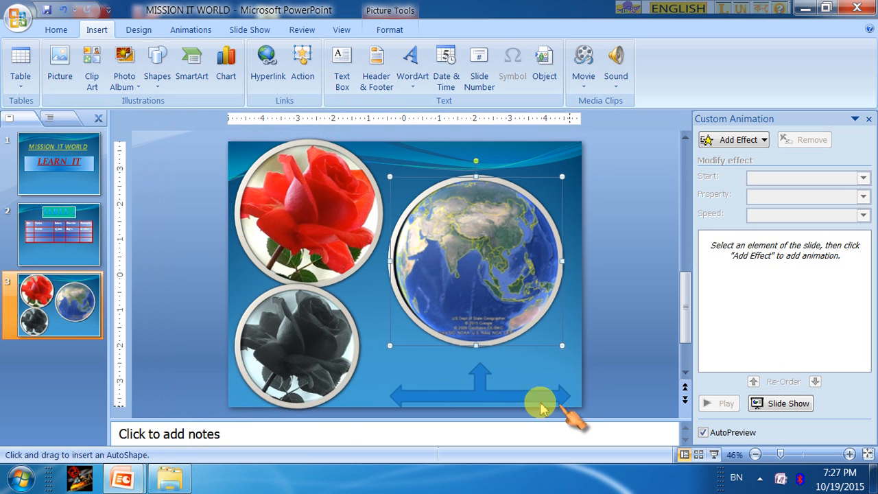
{"action": "left_click_drag", "start_coordinate": [479, 377], "coordinate": [474, 315]}
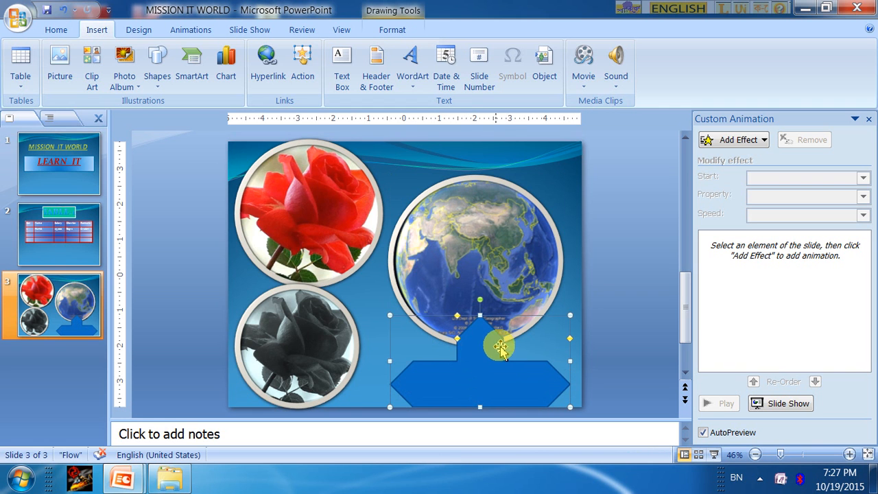
Add the text "MISSION IT WORLD" inside the arrow shape.
{"action": "right_click", "coordinate": [467, 387]}
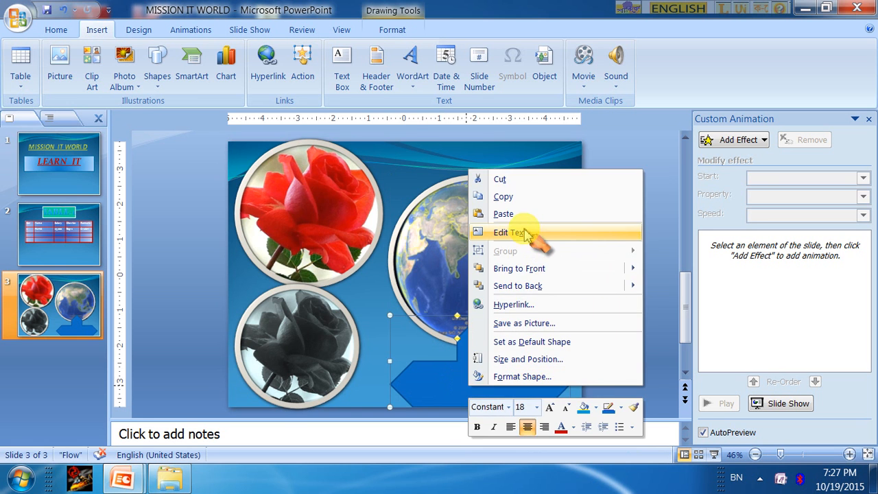
{"action": "left_click", "coordinate": [525, 233]}
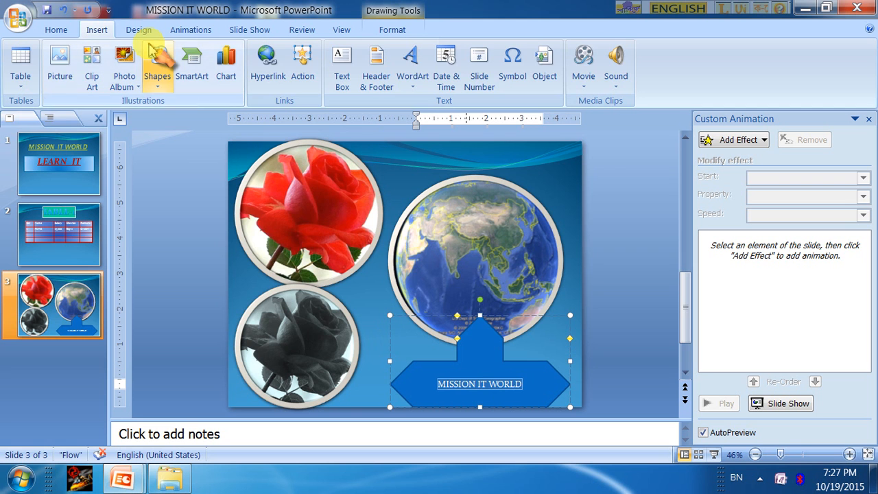
Set the arrow shape's text to font size 40 and colour it red.
{"action": "left_click", "coordinate": [58, 30]}
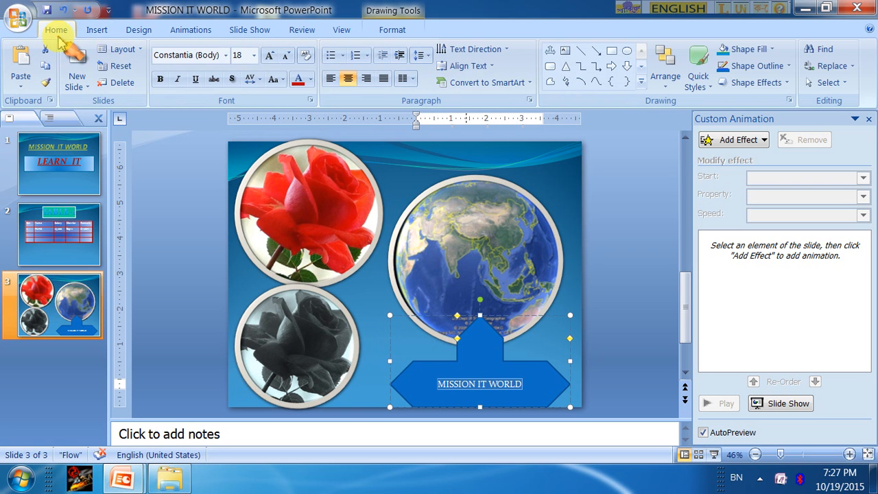
{"action": "left_click", "coordinate": [255, 58]}
{"action": "left_click", "coordinate": [242, 269]}
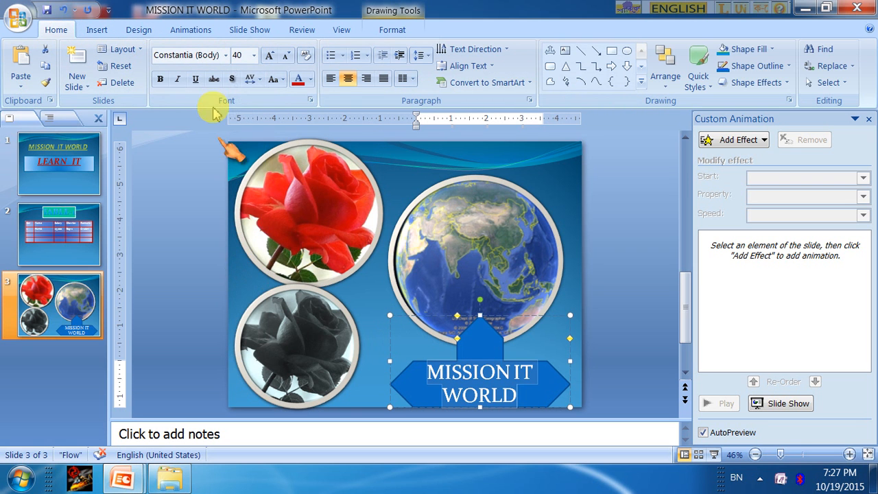
{"action": "left_click", "coordinate": [298, 81]}
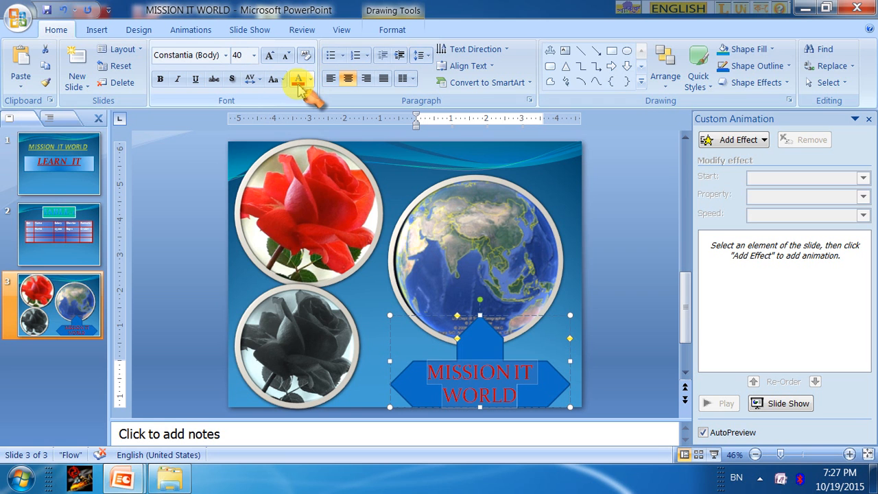